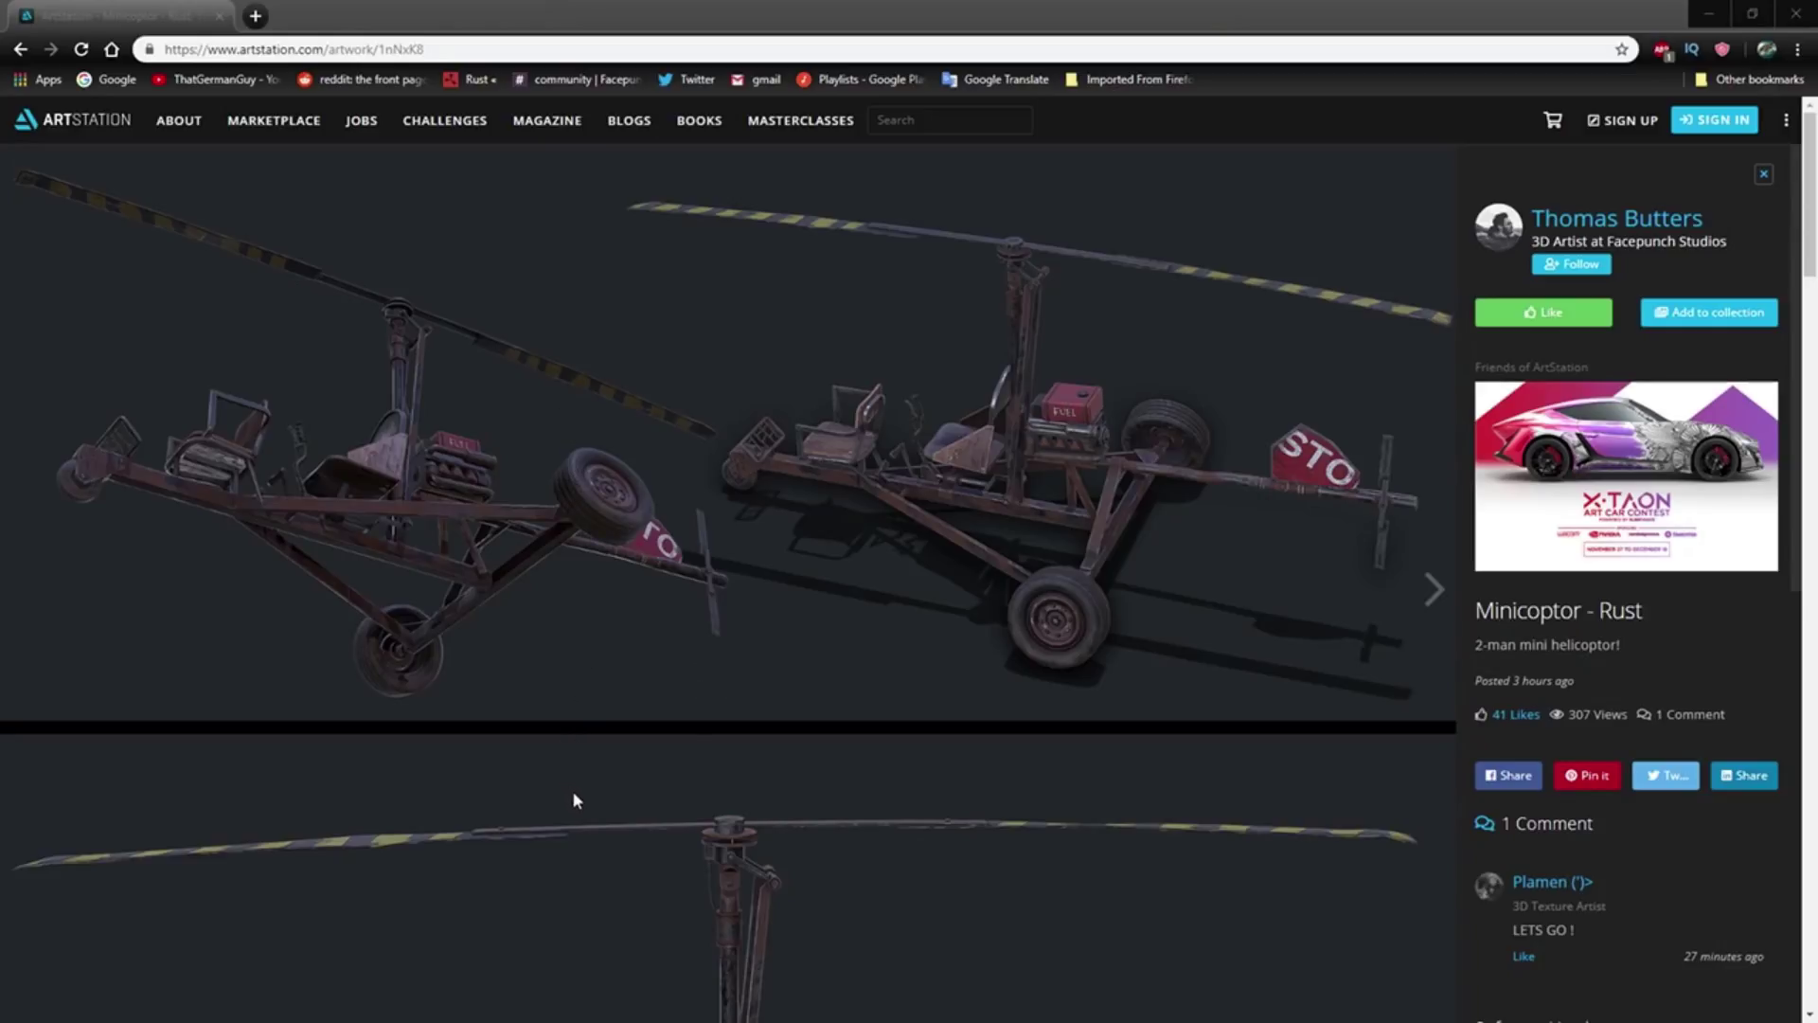
pyautogui.scroll(-2, 573, 792)
pyautogui.scroll(-3, 580, 802)
pyautogui.scroll(-2, 580, 803)
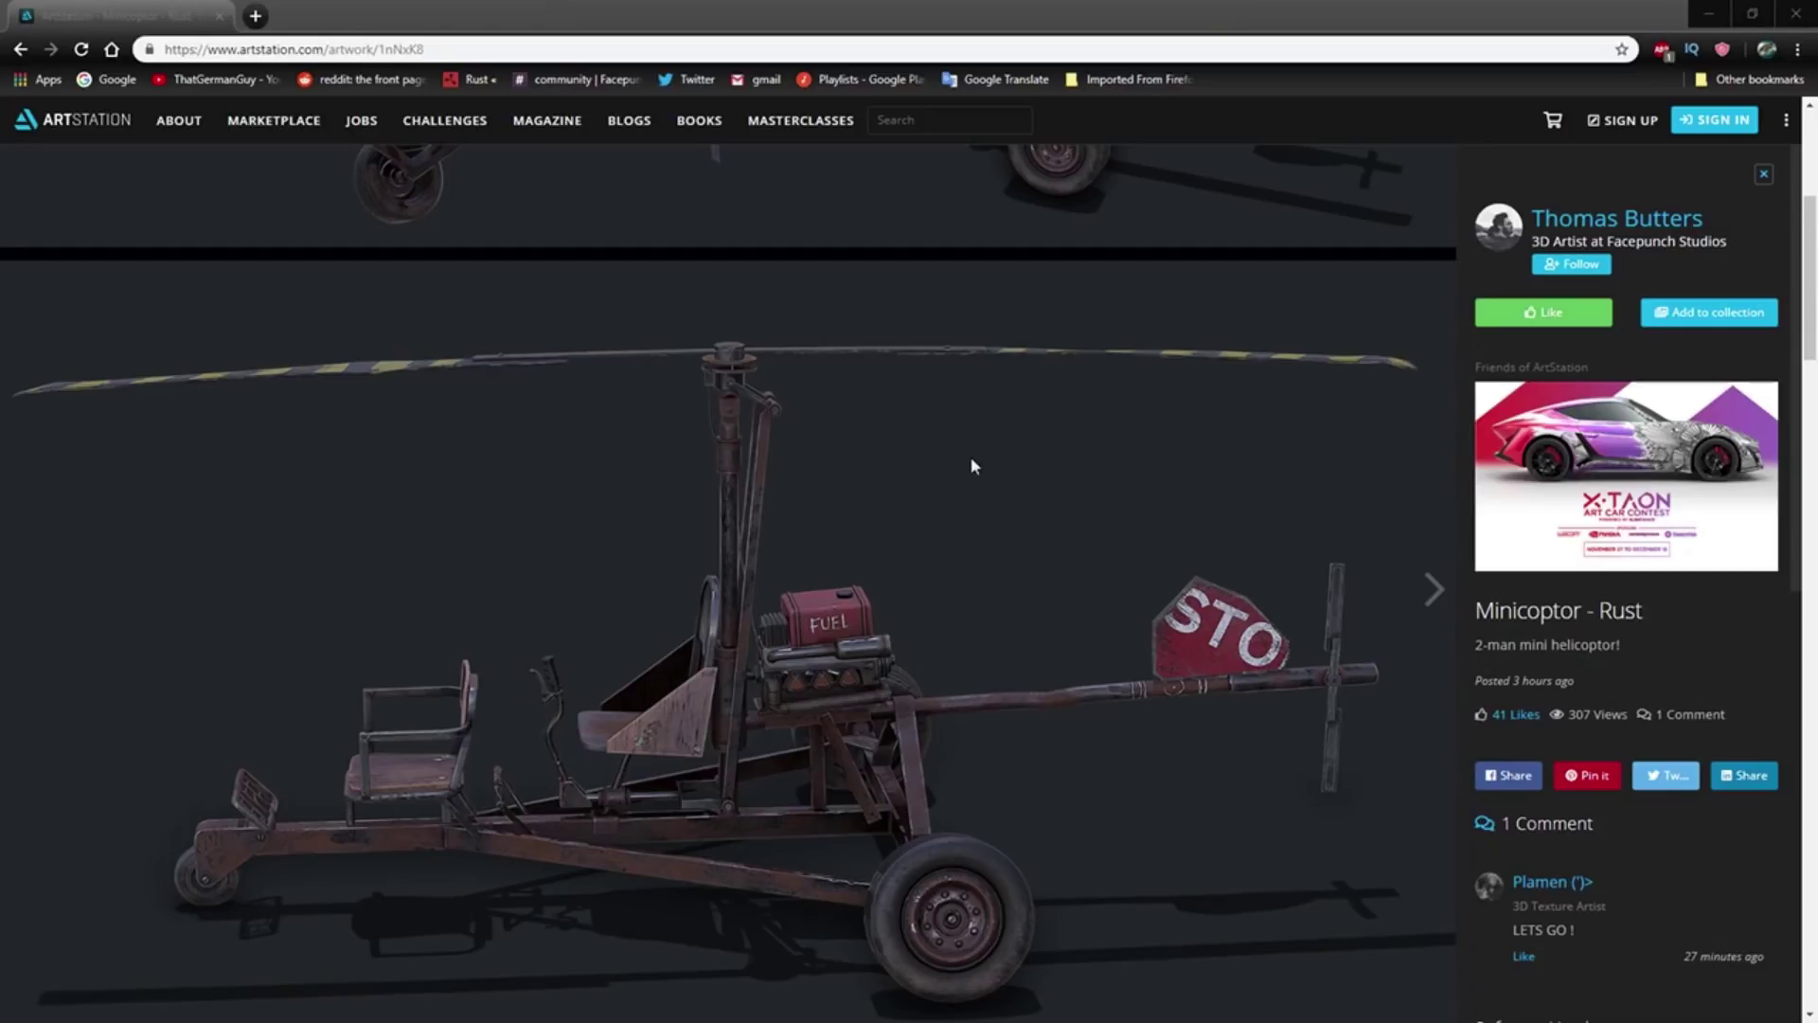
pyautogui.scroll(-3, 561, 710)
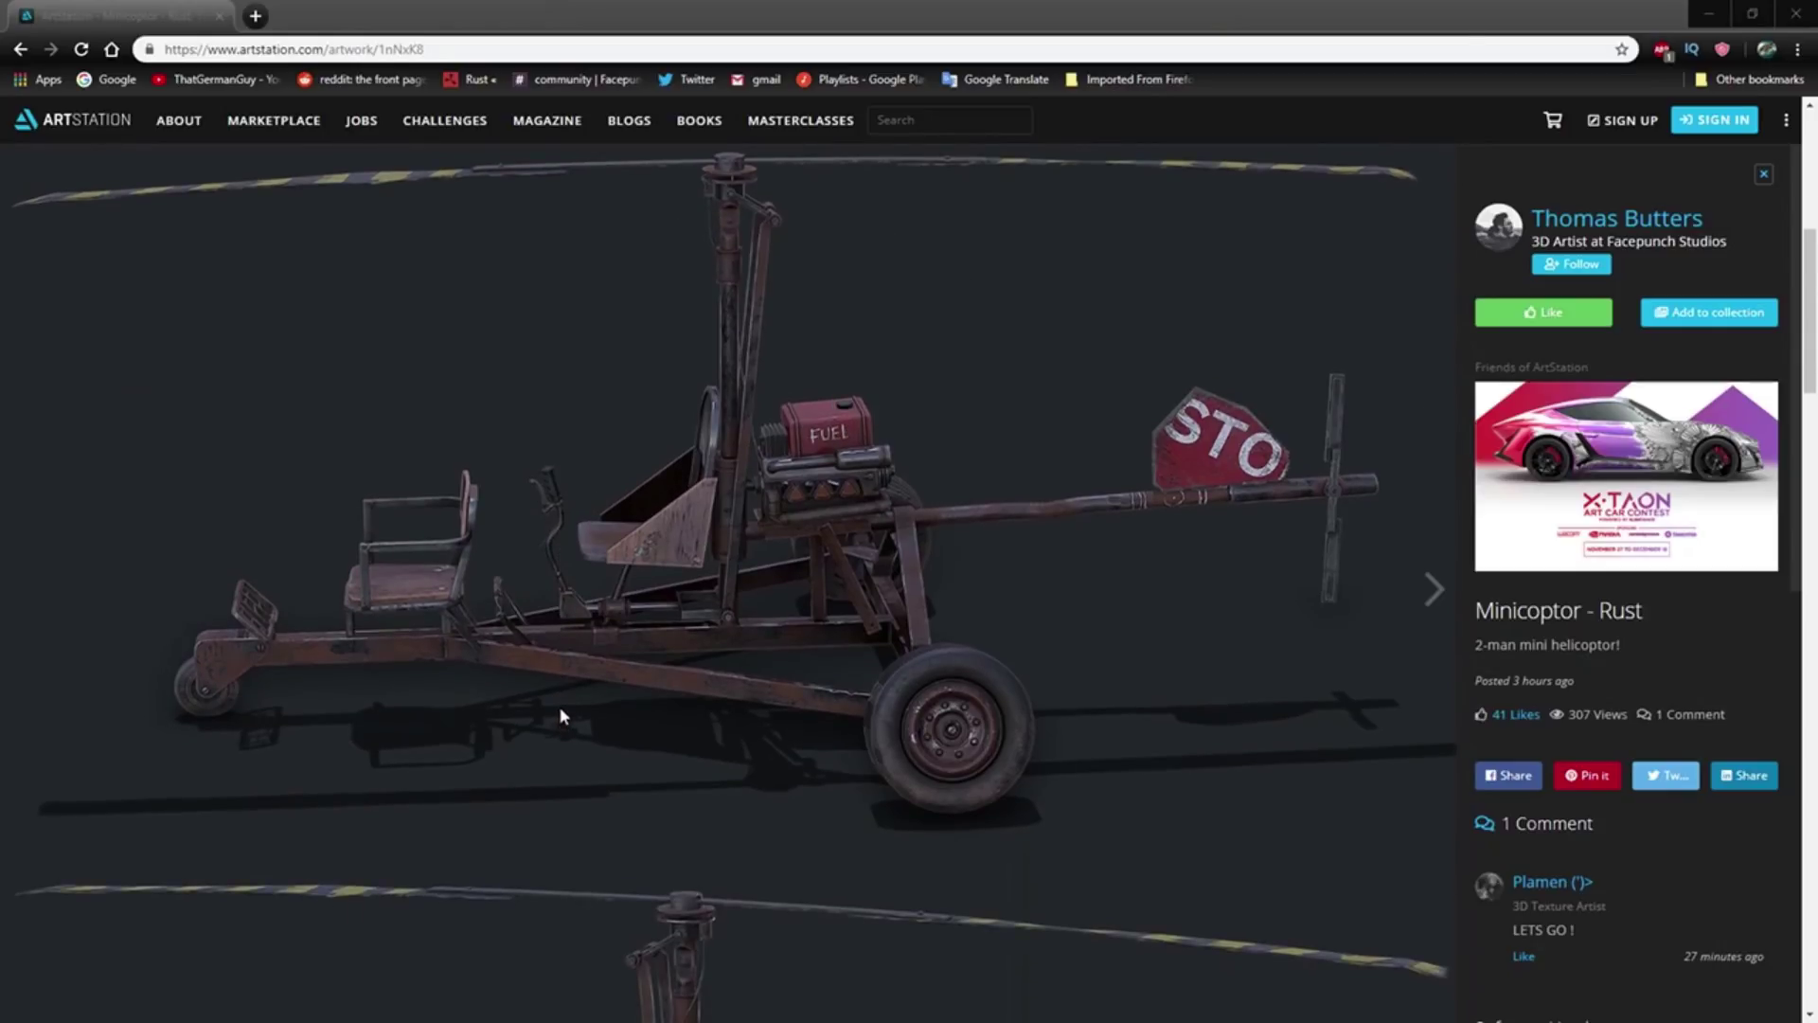
pyautogui.scroll(-3, 564, 691)
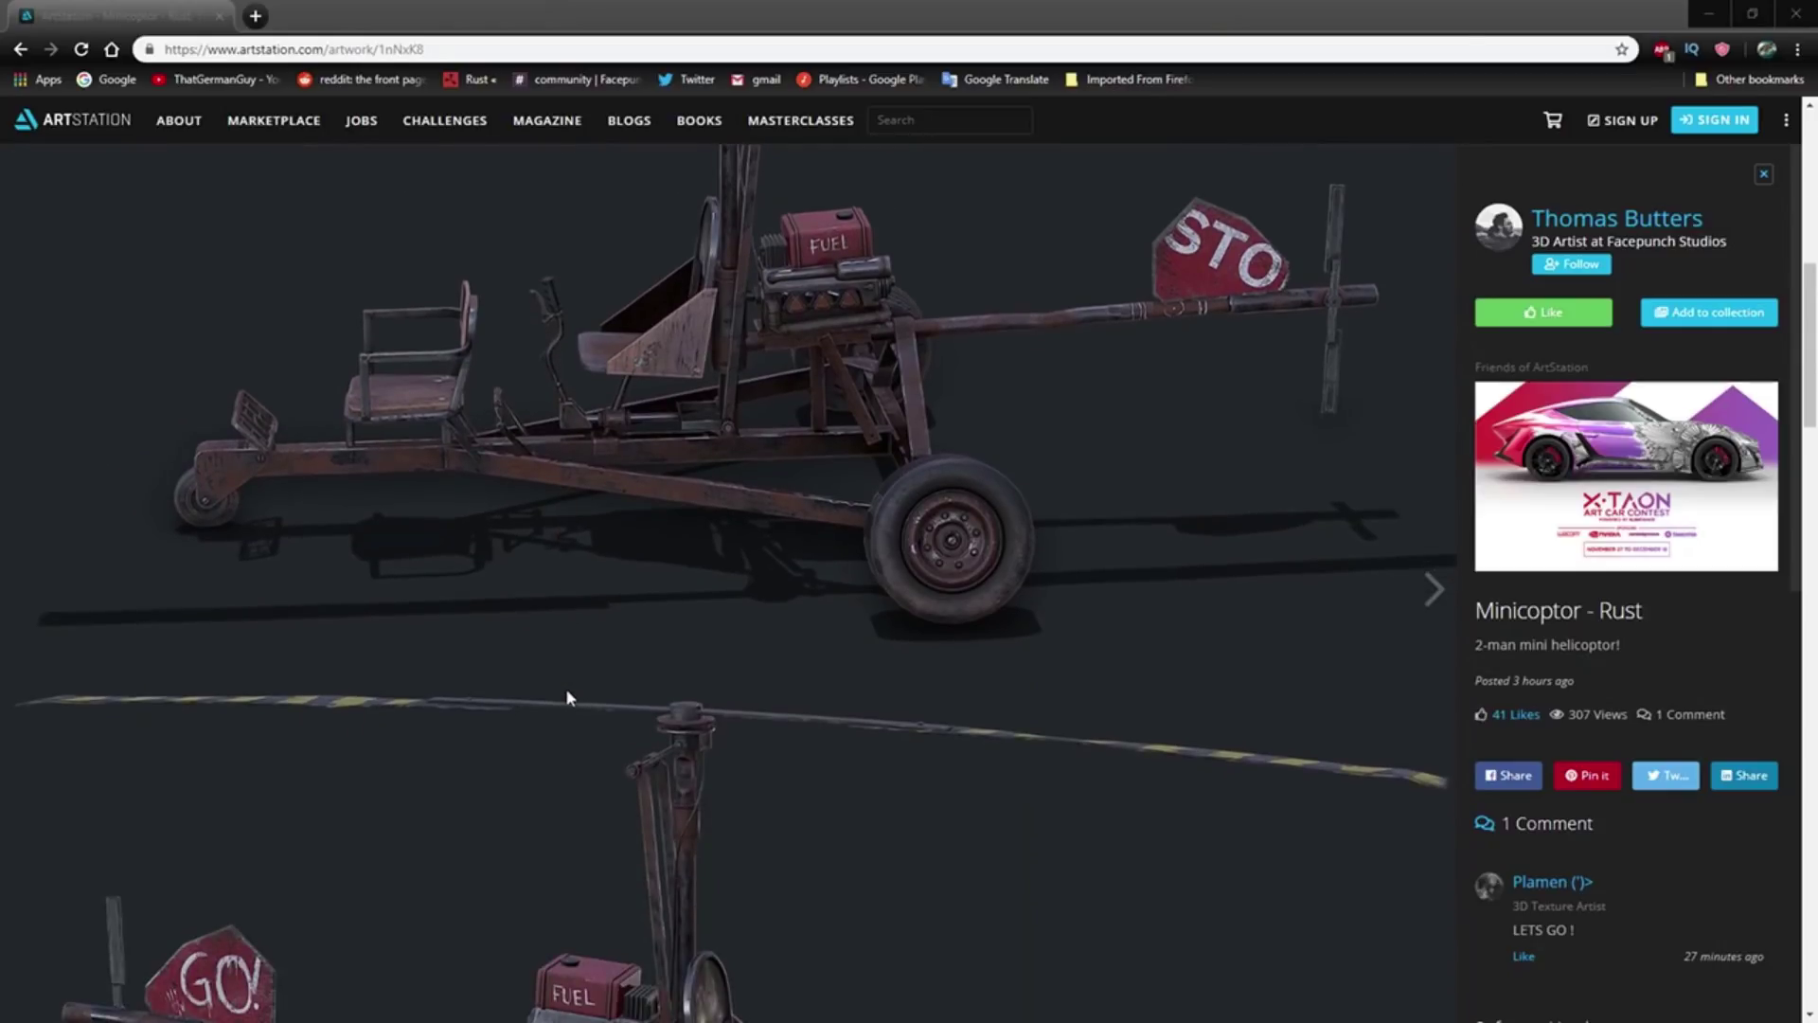
pyautogui.scroll(-2, 565, 697)
pyautogui.scroll(-3, 565, 696)
pyautogui.scroll(-1, 566, 696)
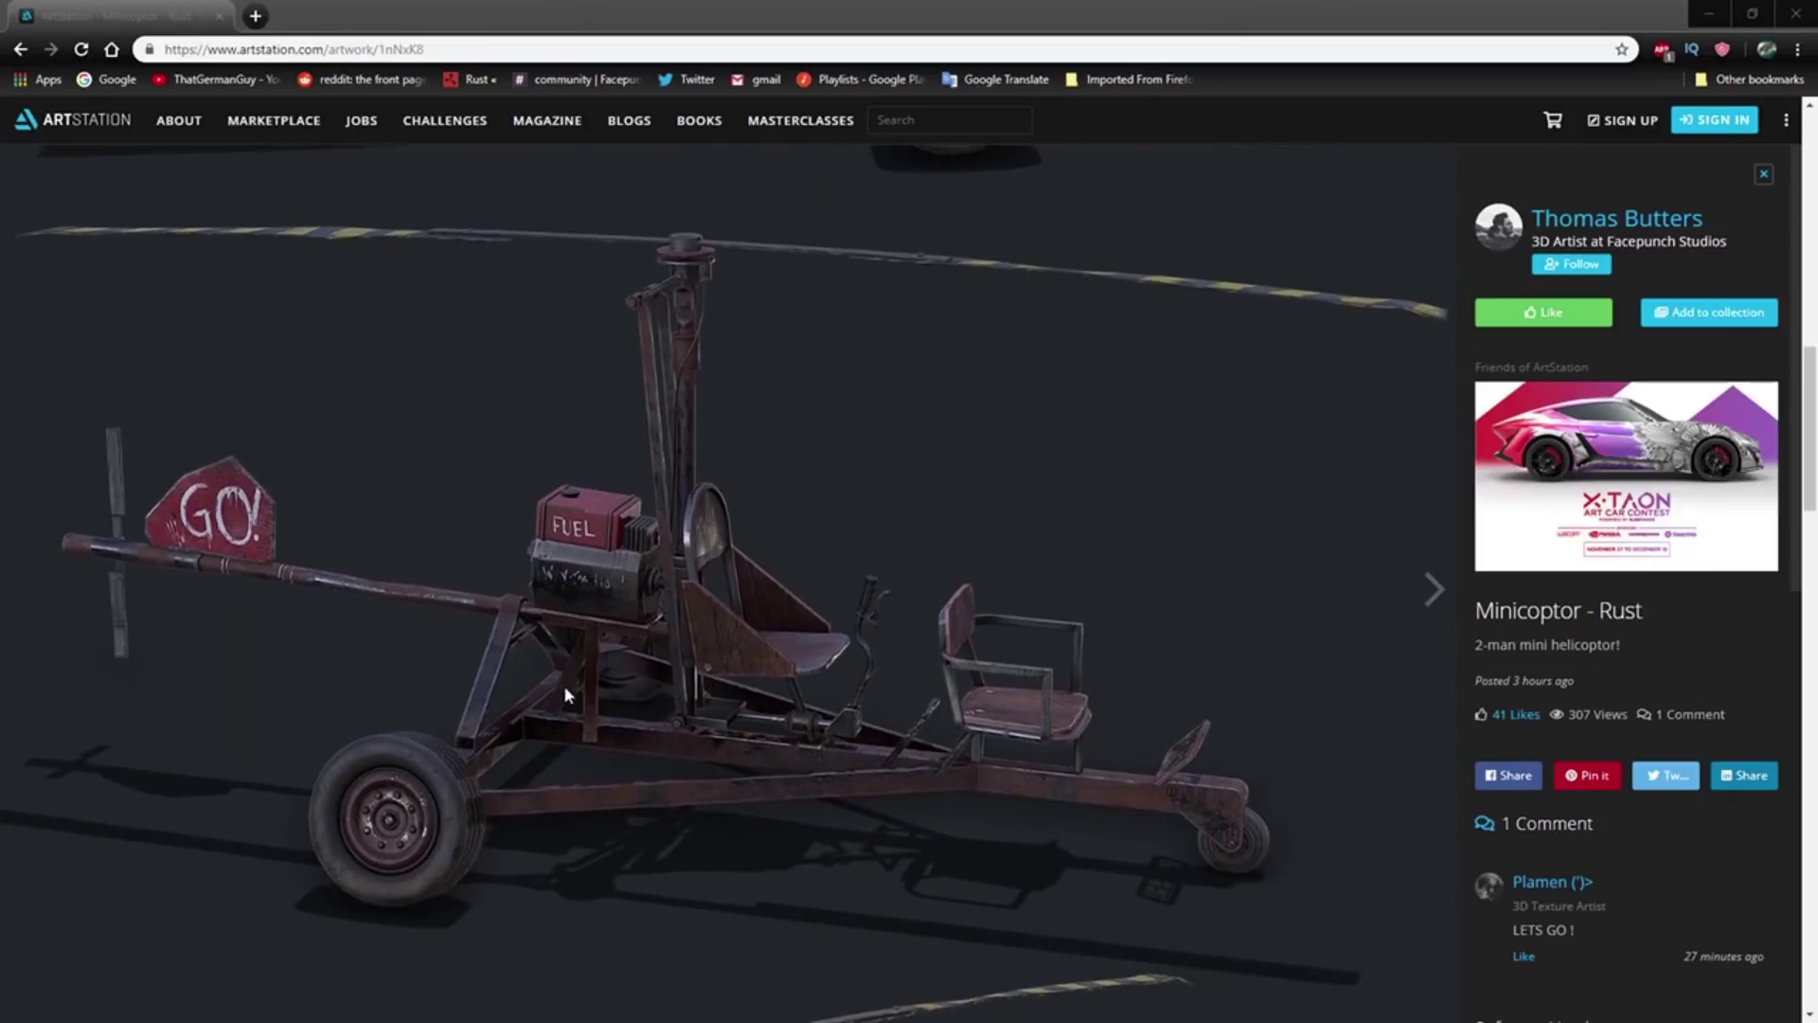
pyautogui.scroll(-1, 566, 696)
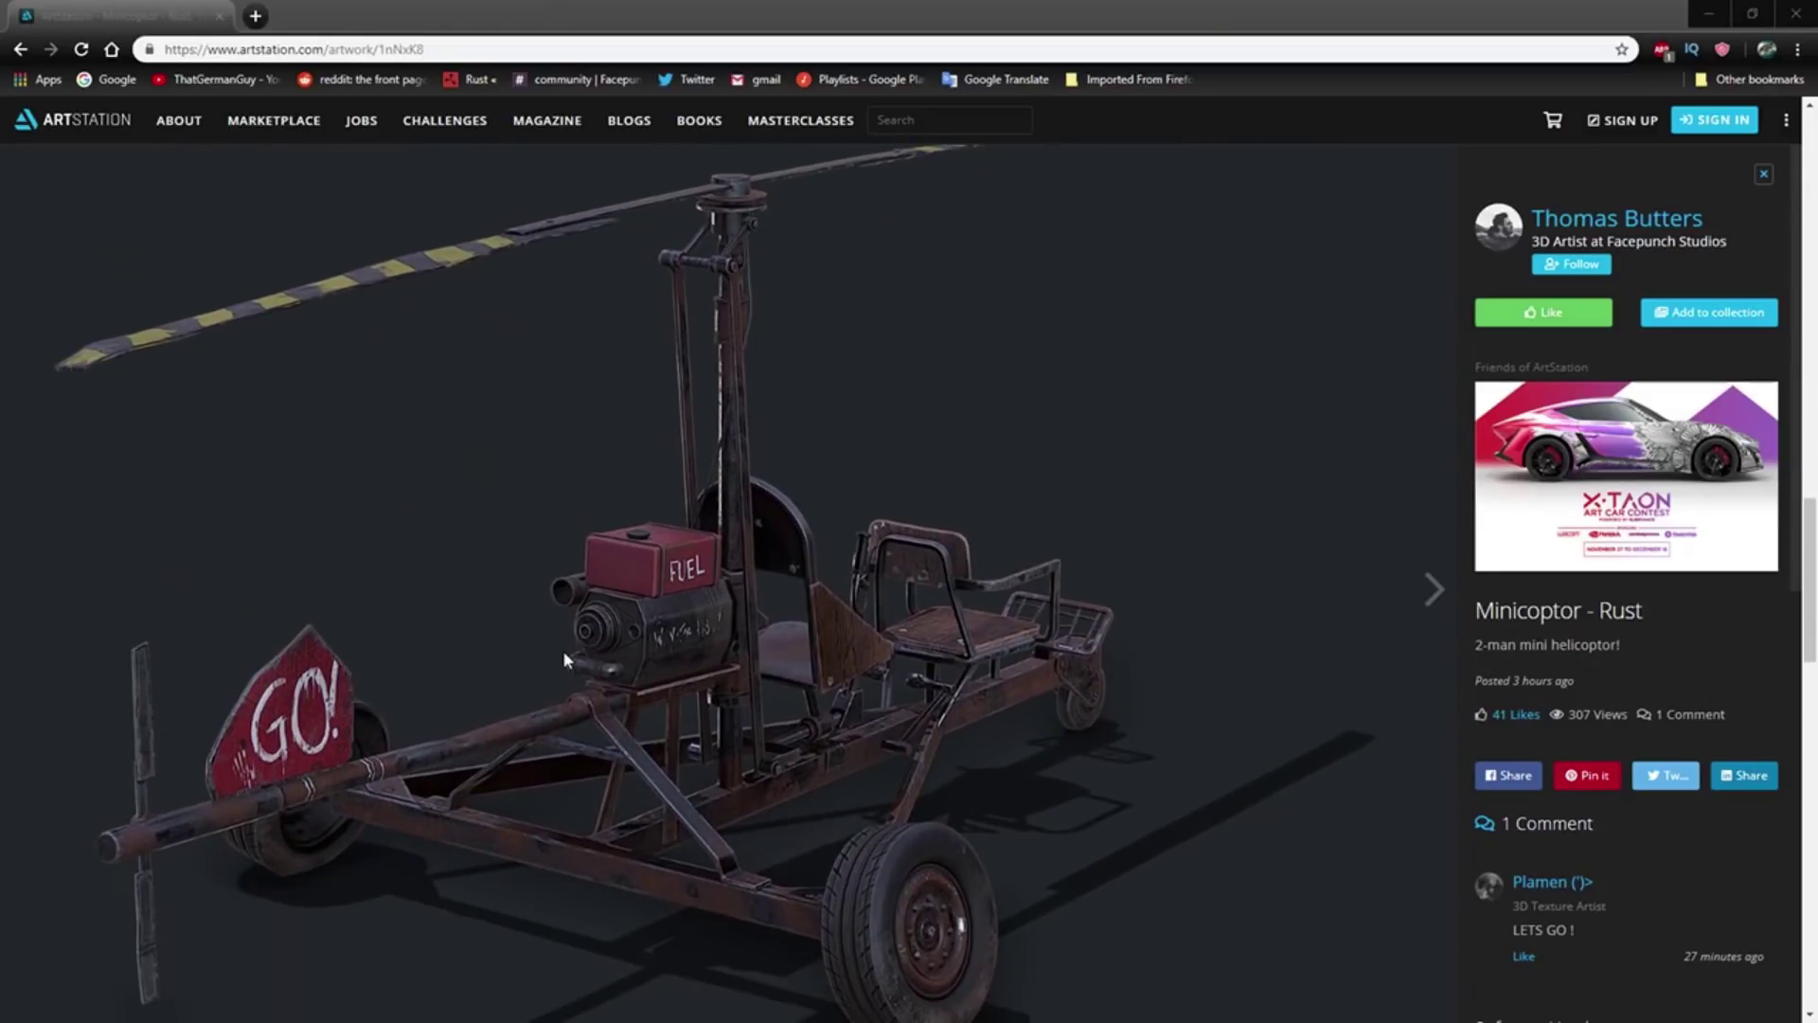
pyautogui.scroll(-3, 564, 644)
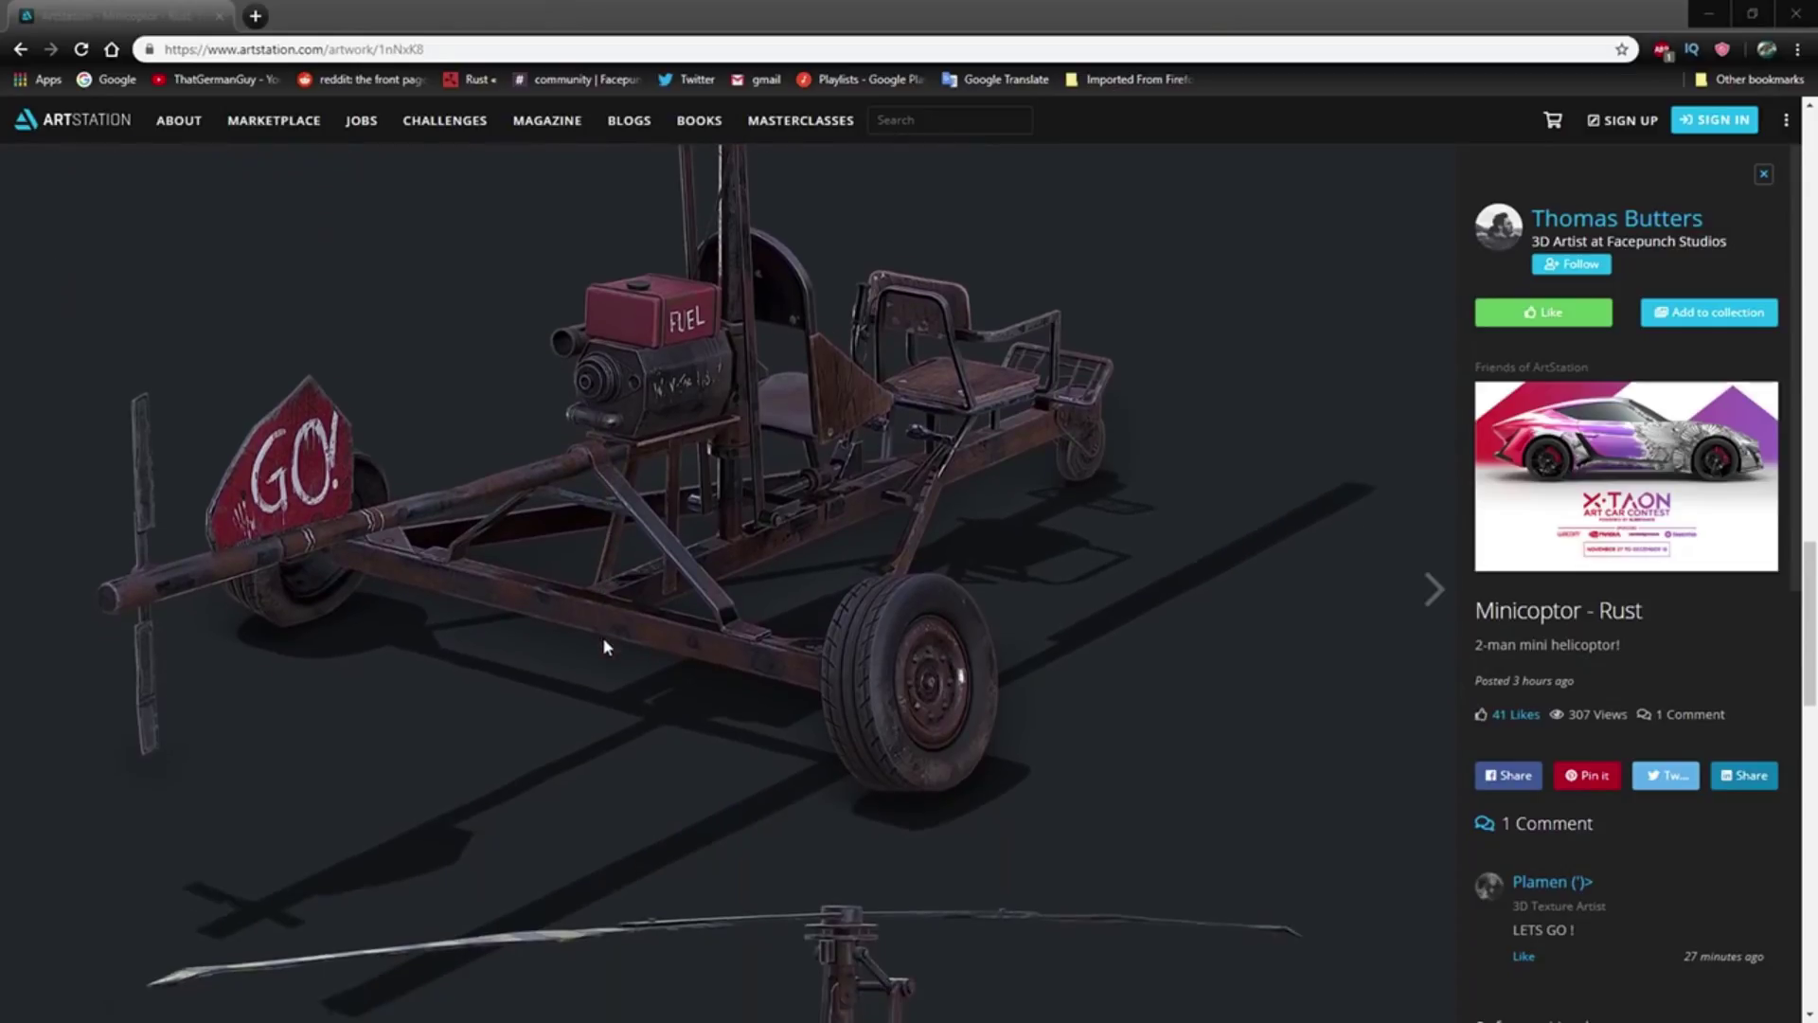
pyautogui.scroll(-1, 603, 636)
pyautogui.scroll(-3, 603, 637)
pyautogui.scroll(-1, 600, 633)
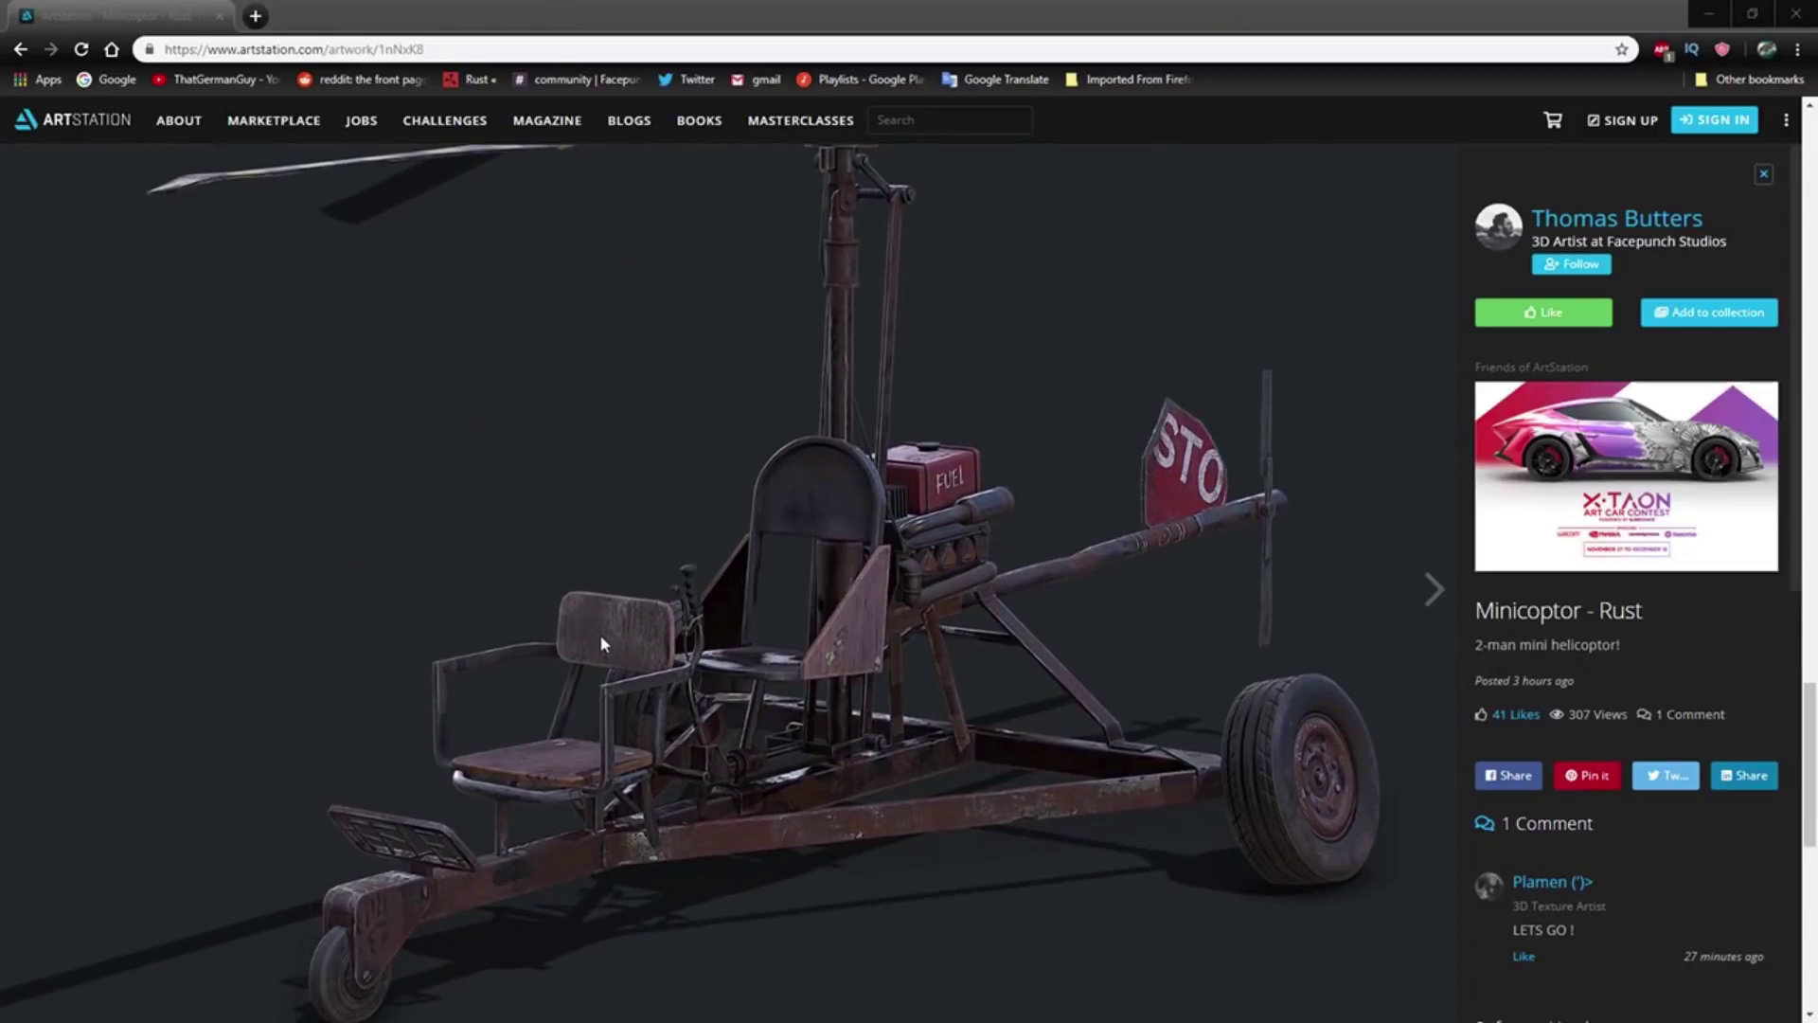
pyautogui.scroll(-2, 599, 633)
pyautogui.scroll(-1, 600, 642)
pyautogui.scroll(-2, 600, 642)
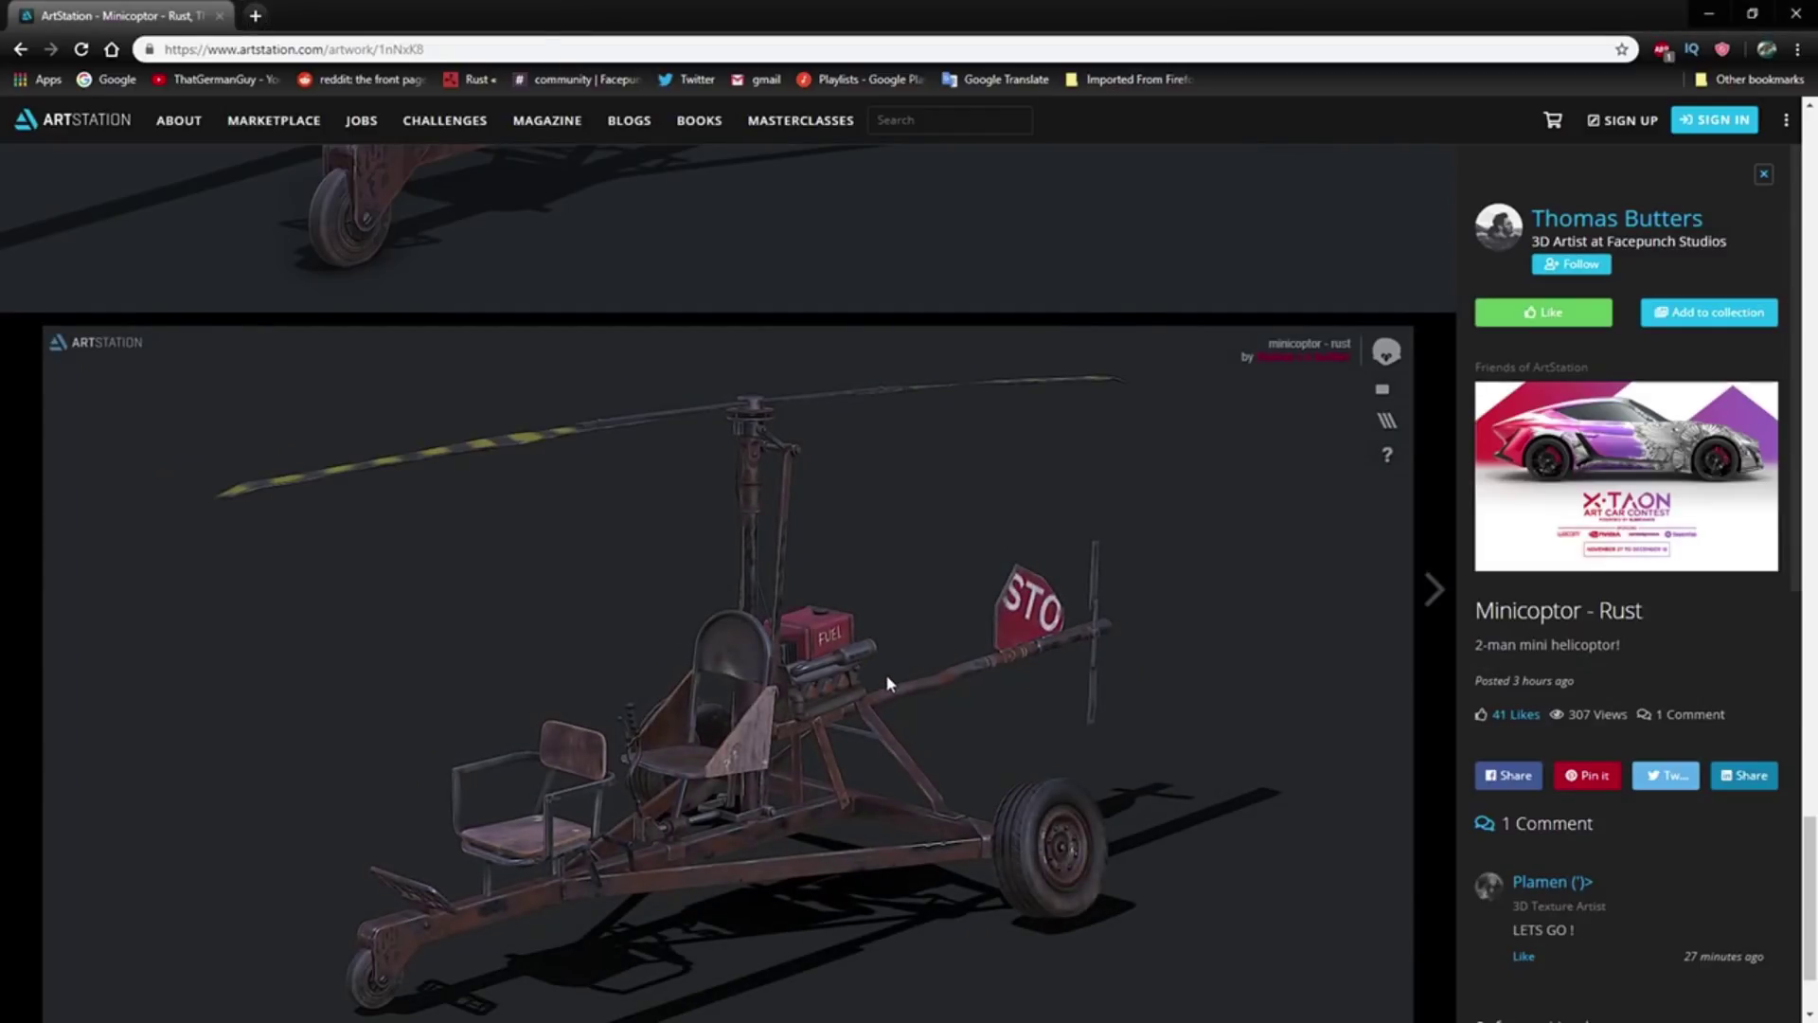
# - Orbit the minicopter model in the 3D viewer to a side-on view with the GO! sign left
pyautogui.moveTo(769, 717)
pyautogui.mouseDown()
pyautogui.moveTo(1151, 687)
pyautogui.moveTo(1004, 485)
pyautogui.moveTo(1096, 813)
pyautogui.moveTo(1255, 708)
pyautogui.moveTo(1137, 669)
pyautogui.moveTo(1238, 659)
pyautogui.moveTo(198, 644)
pyautogui.mouseUp()
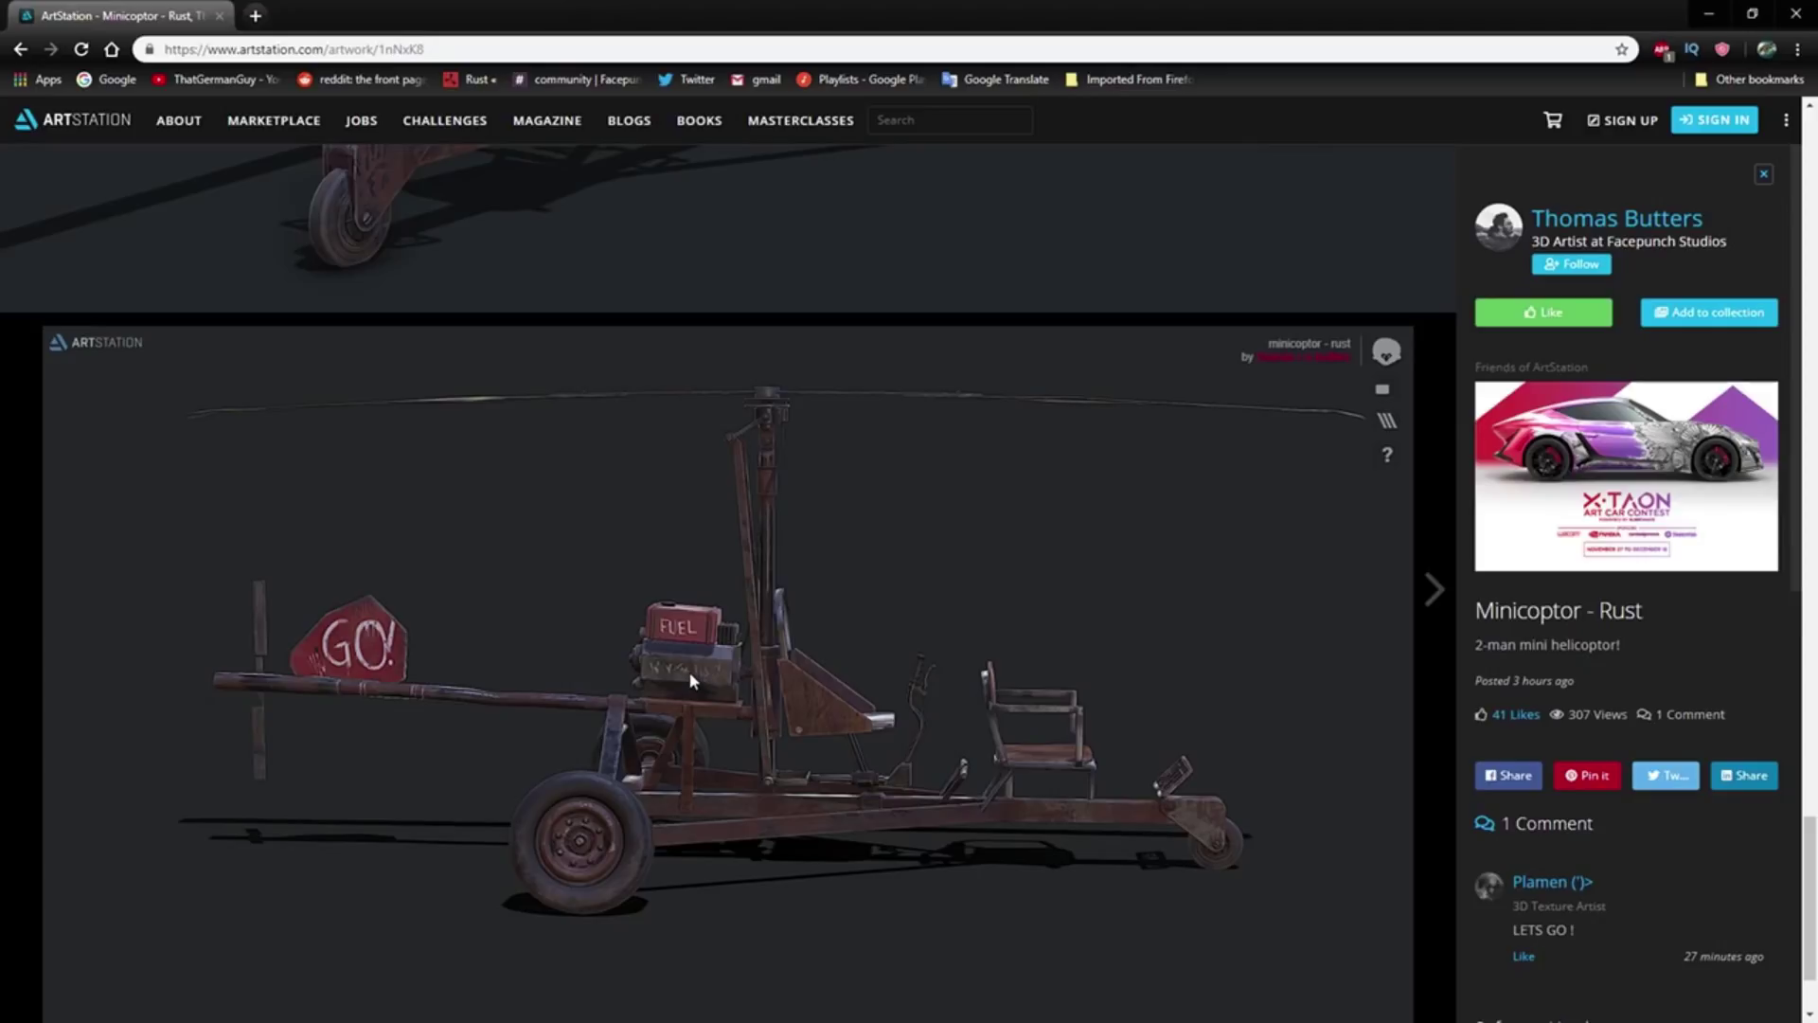
pyautogui.scroll(-2, 513, 657)
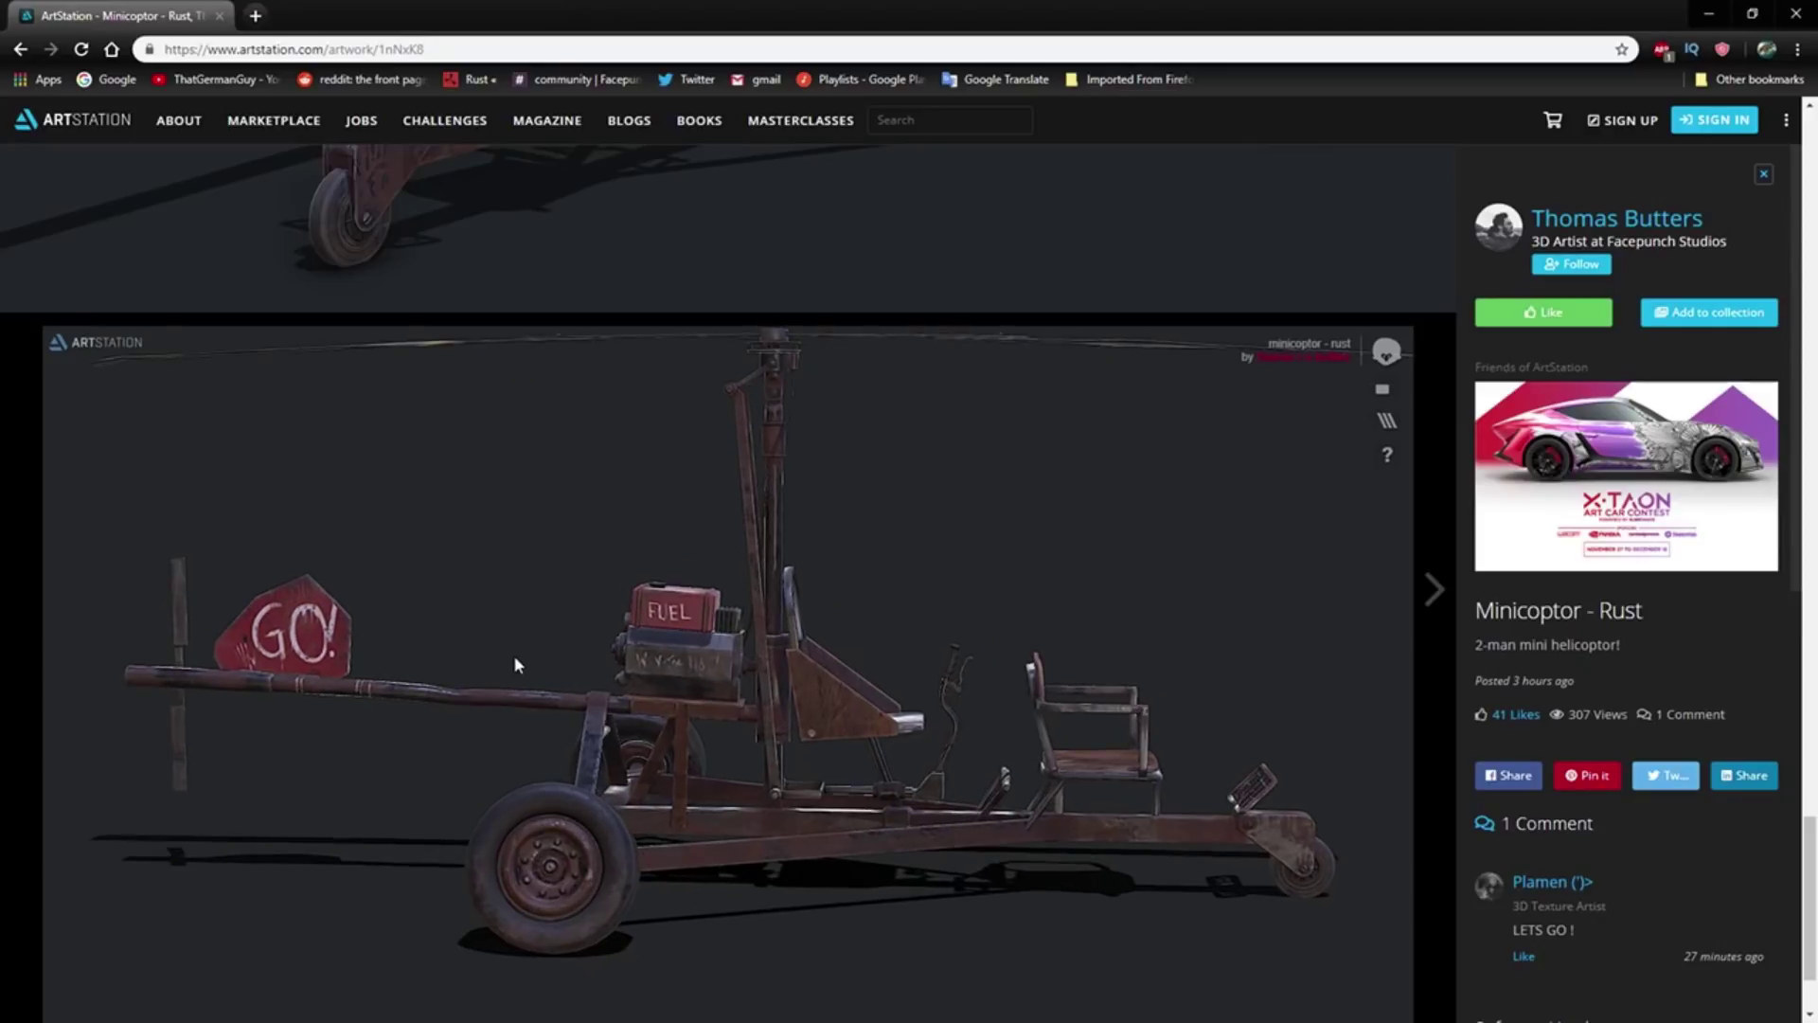
pyautogui.scroll(1, 513, 655)
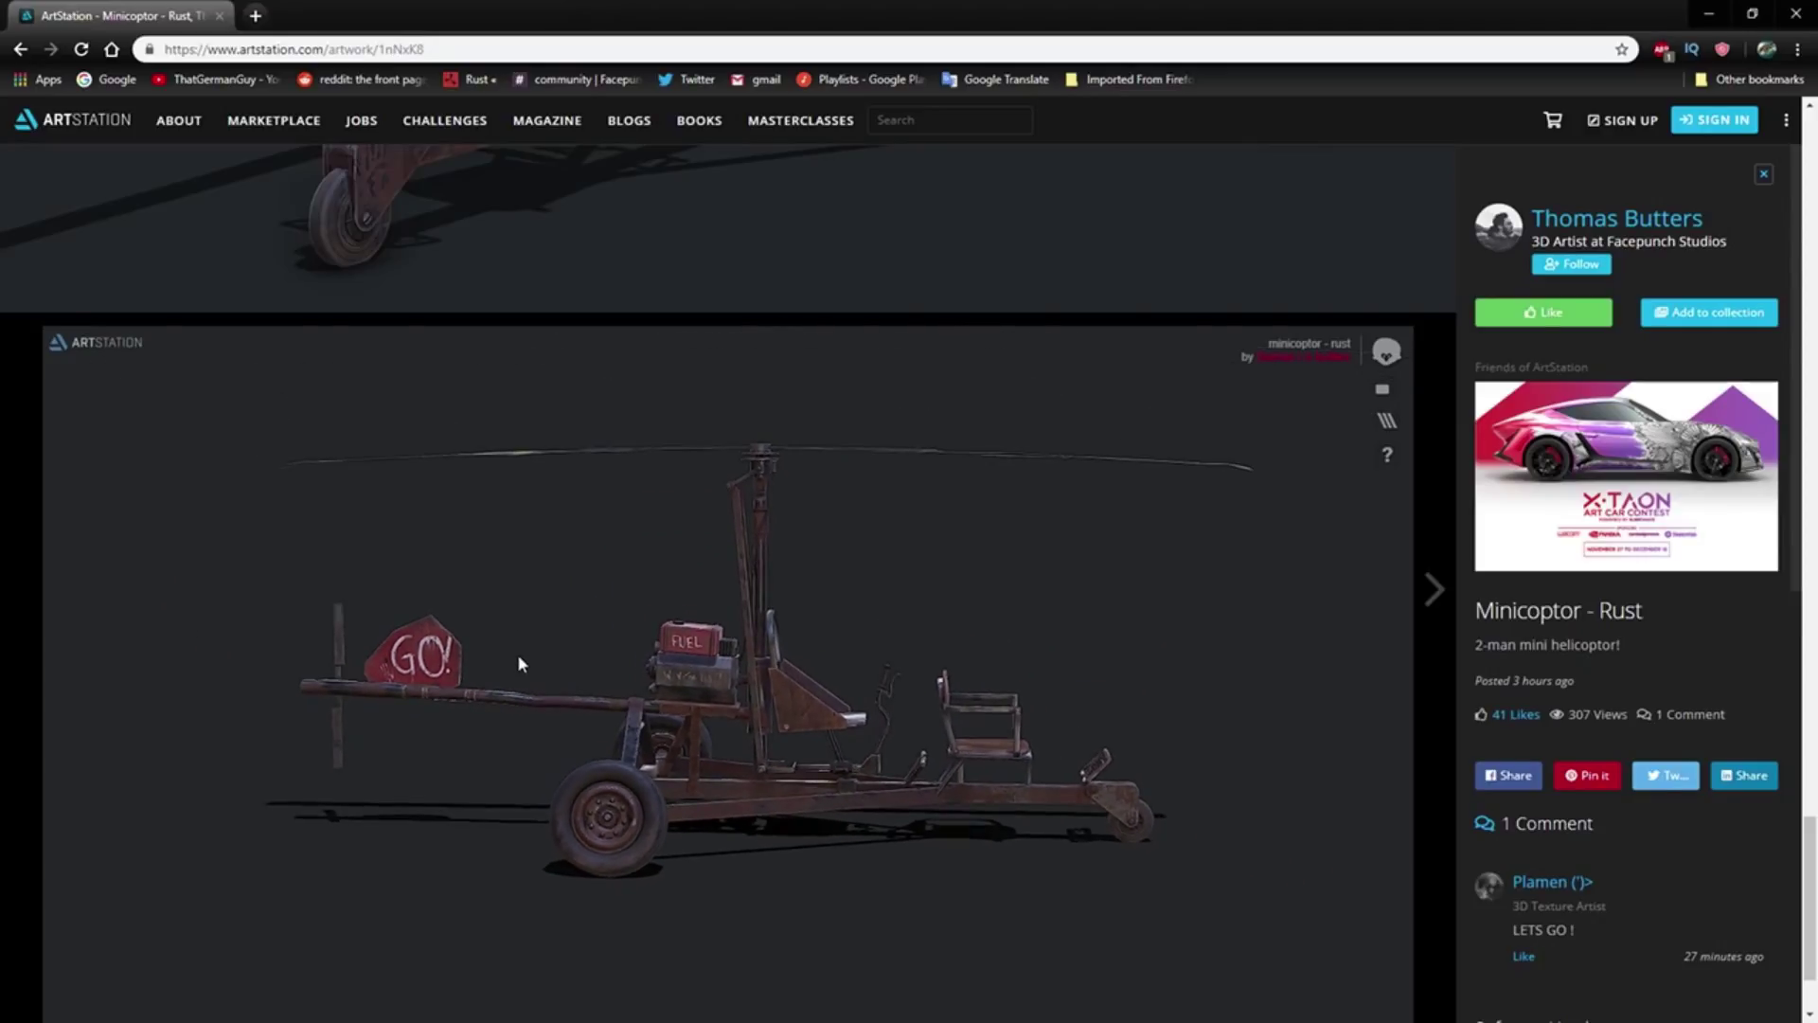